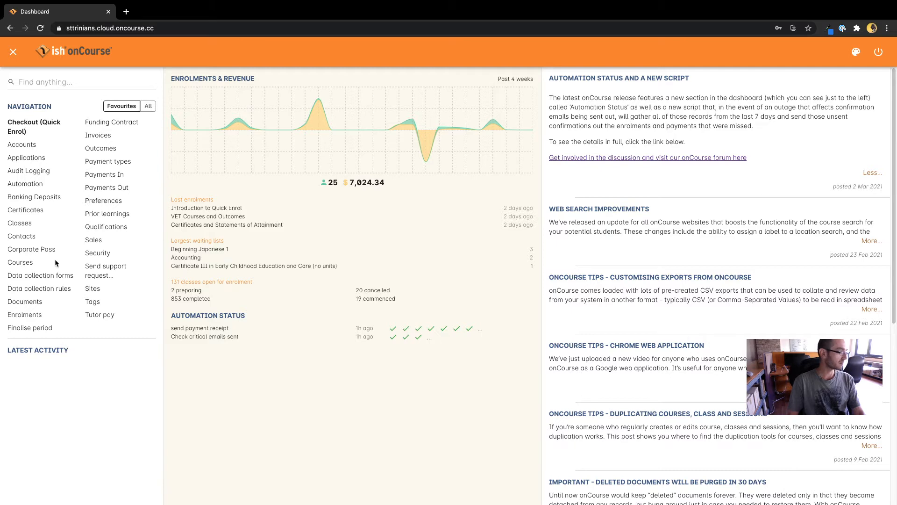
Start a new course record from the course list and set its data collection rule to Non-accredited course
click(24, 263)
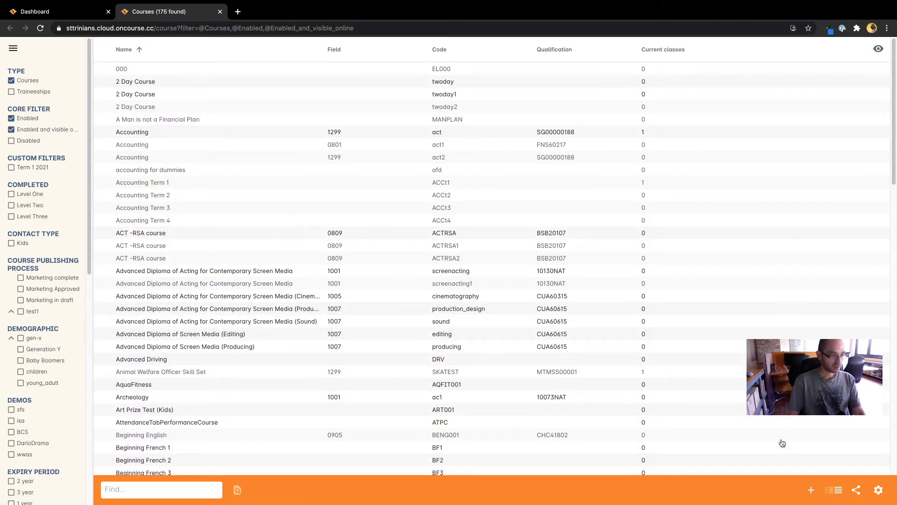
click(812, 489)
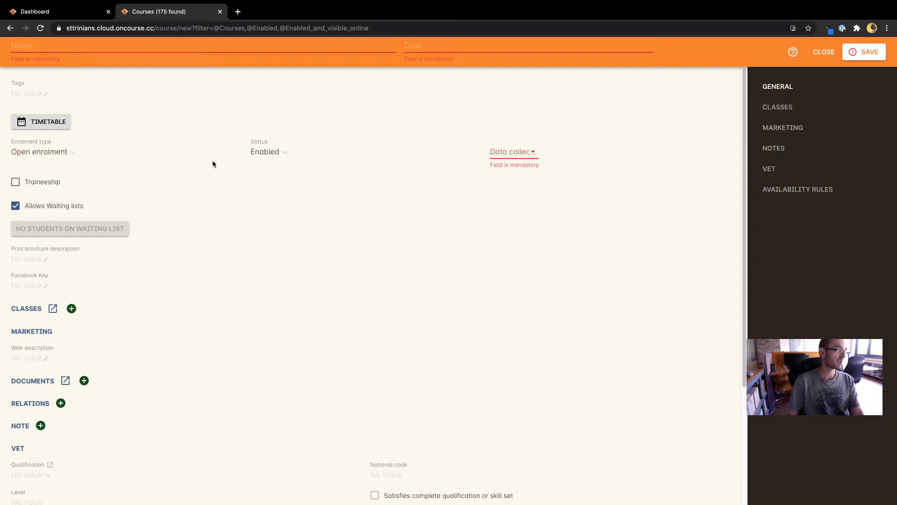
click(269, 154)
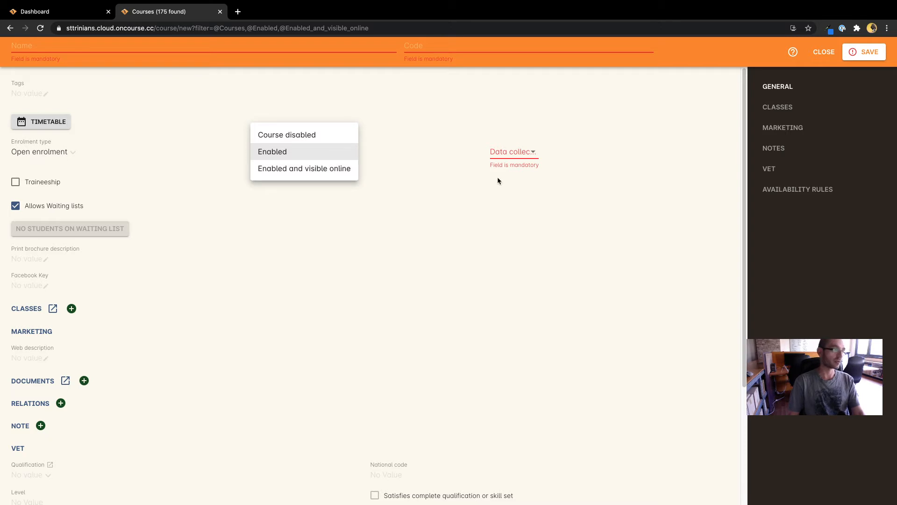
click(453, 167)
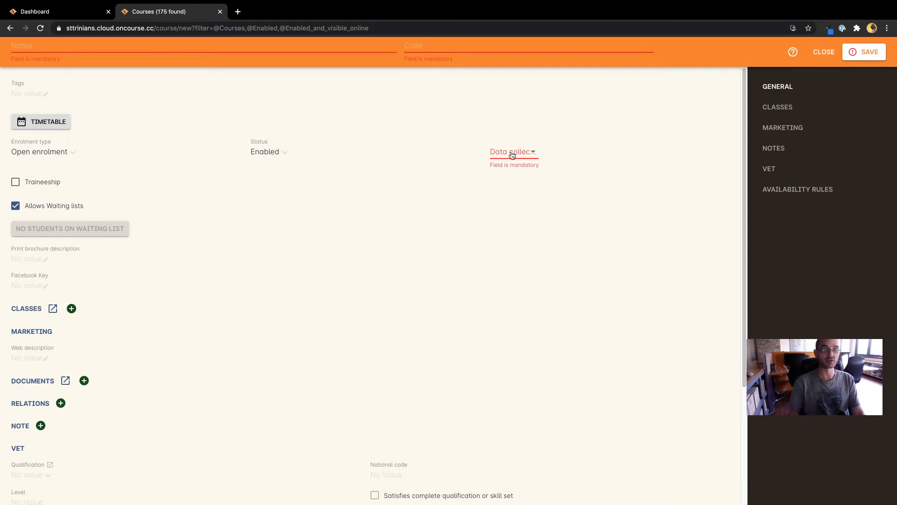
click(516, 158)
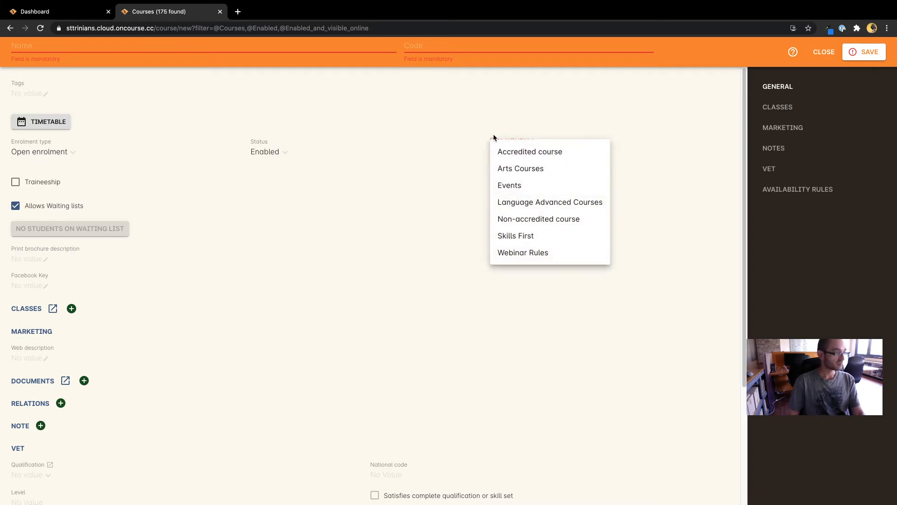
click(524, 220)
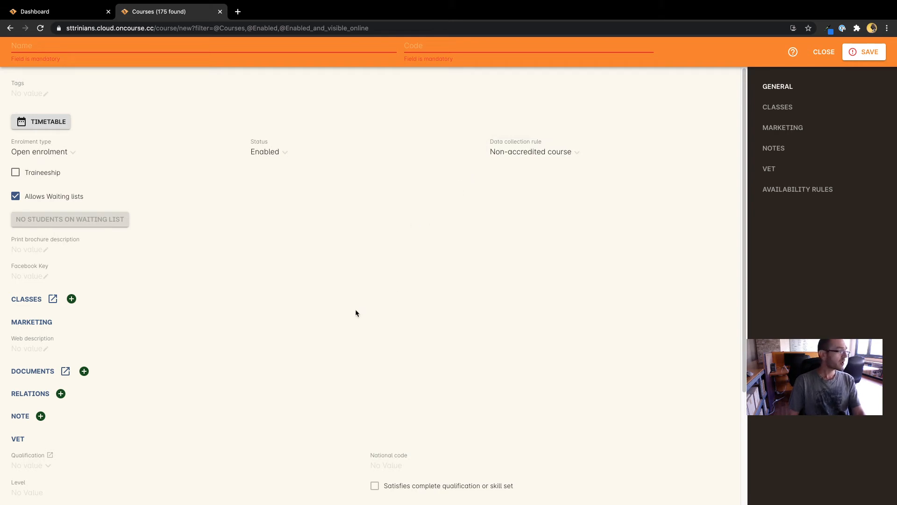
Name the new course "Bread Baking" and give it the code BBBeginners
click(111, 45)
text(Bread)
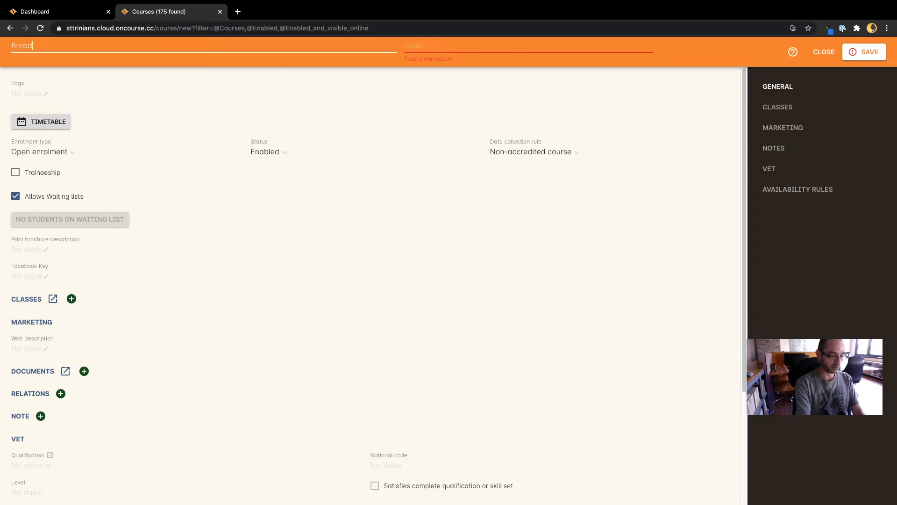
text( Baking)
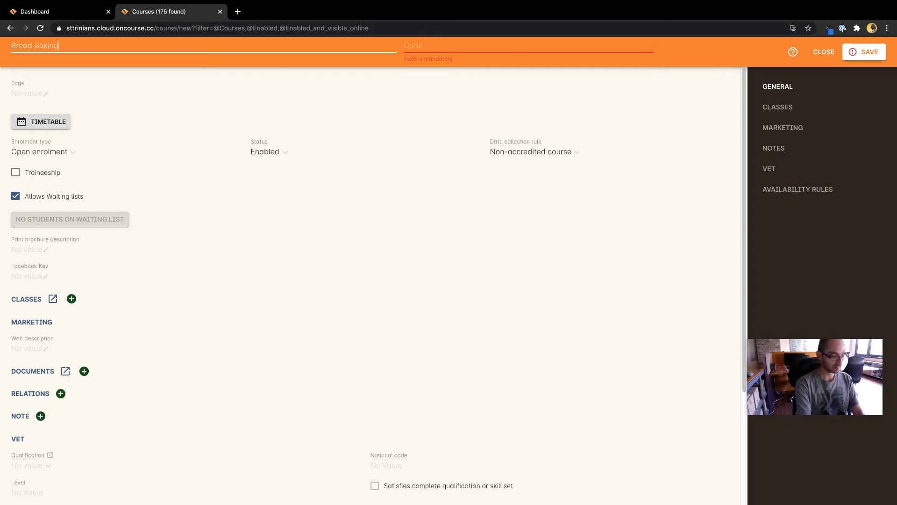
click(427, 45)
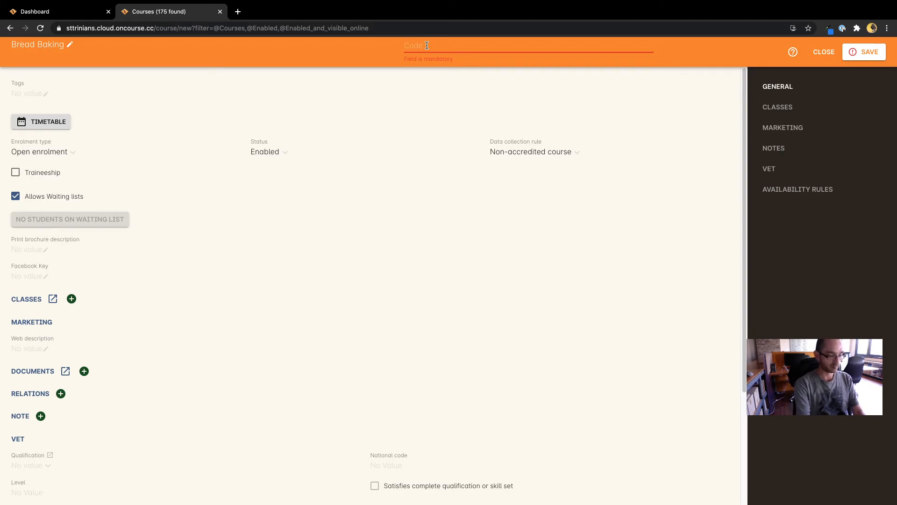
text(BB)
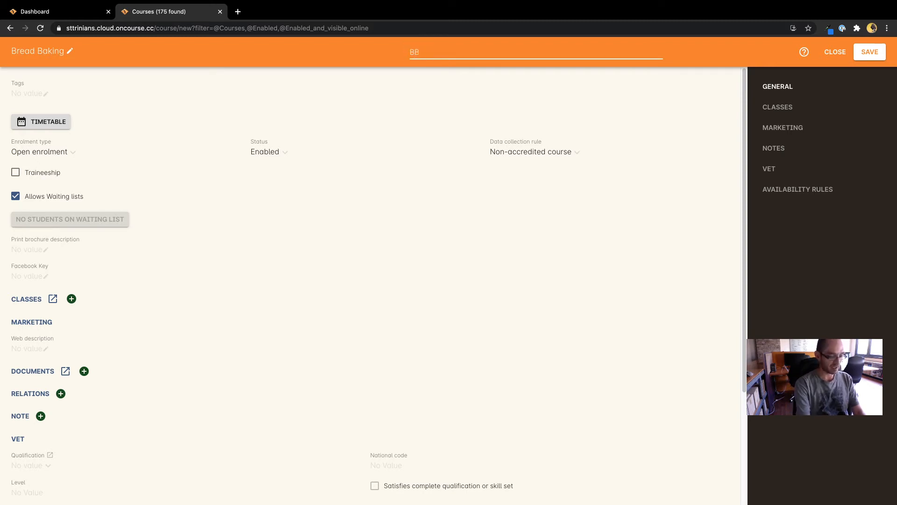
text(Beginner)
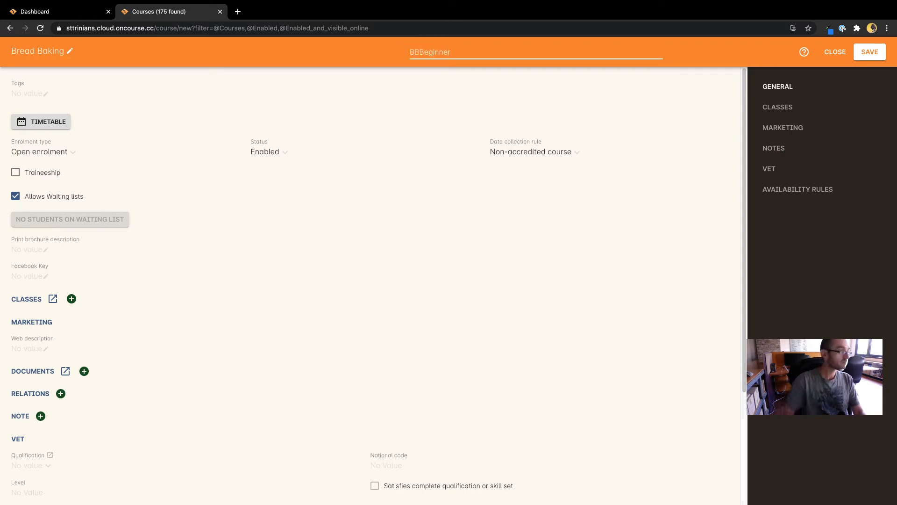
text(s)
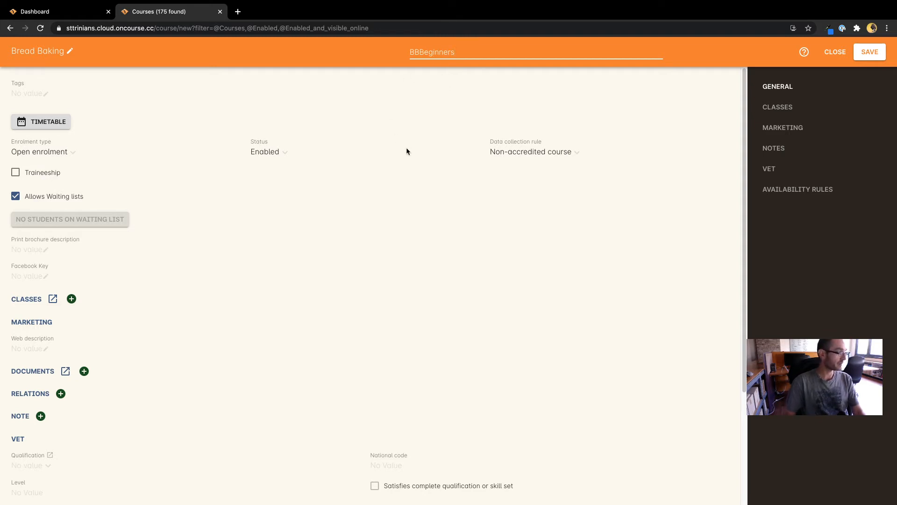
Set the Bread Baking course's status to Enabled and visible online
scroll(406, 151, down, 3)
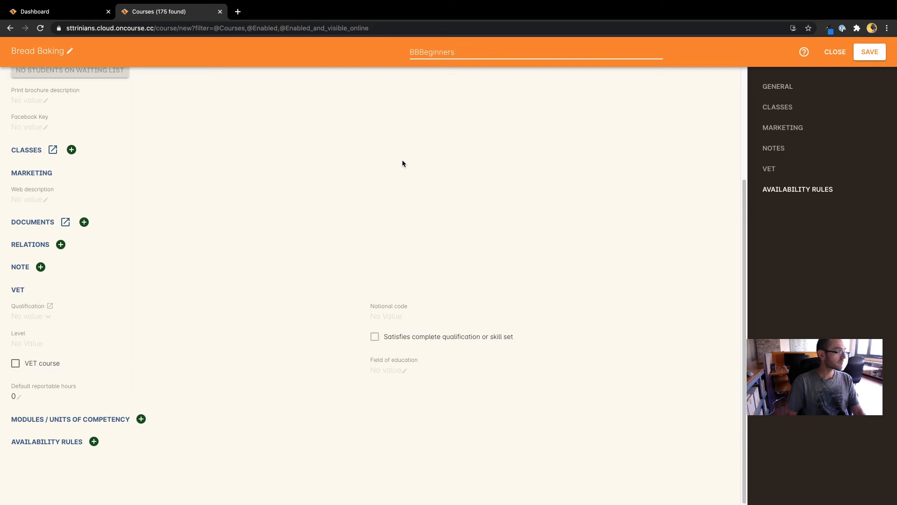
scroll(402, 160, up, 3)
scroll(387, 170, down, 3)
scroll(389, 173, up, 3)
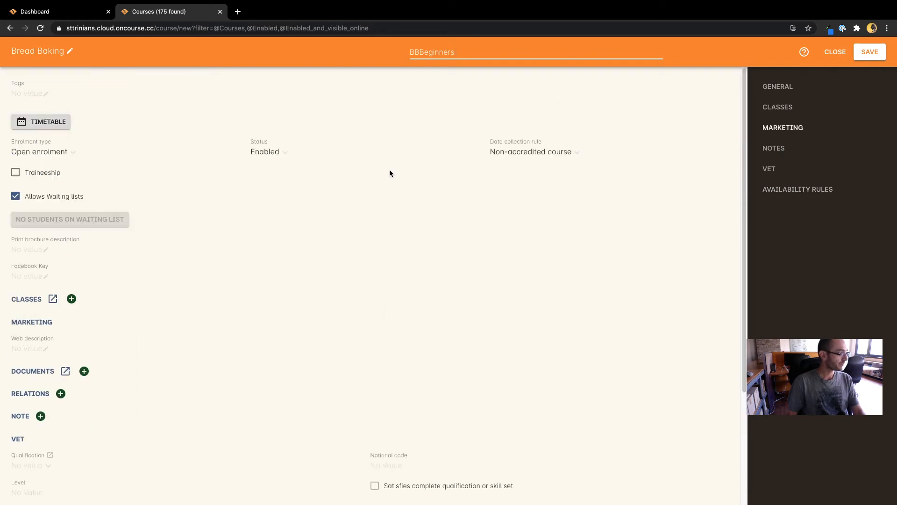
click(274, 158)
click(294, 169)
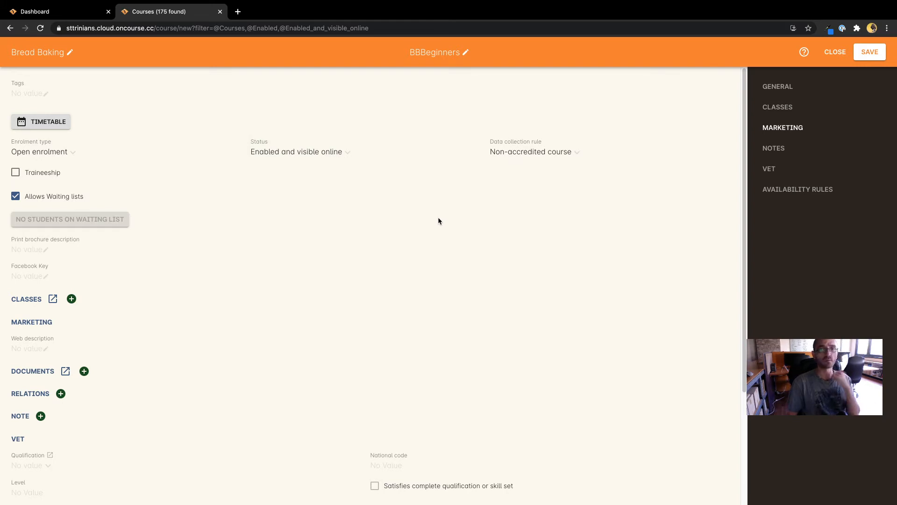
scroll(437, 217, down, 3)
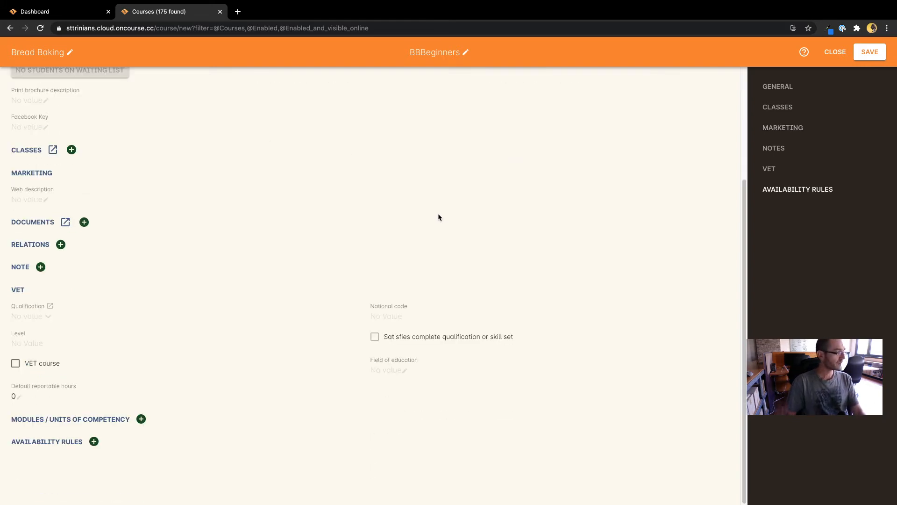
scroll(439, 217, up, 3)
scroll(439, 217, down, 1)
scroll(438, 217, up, 2)
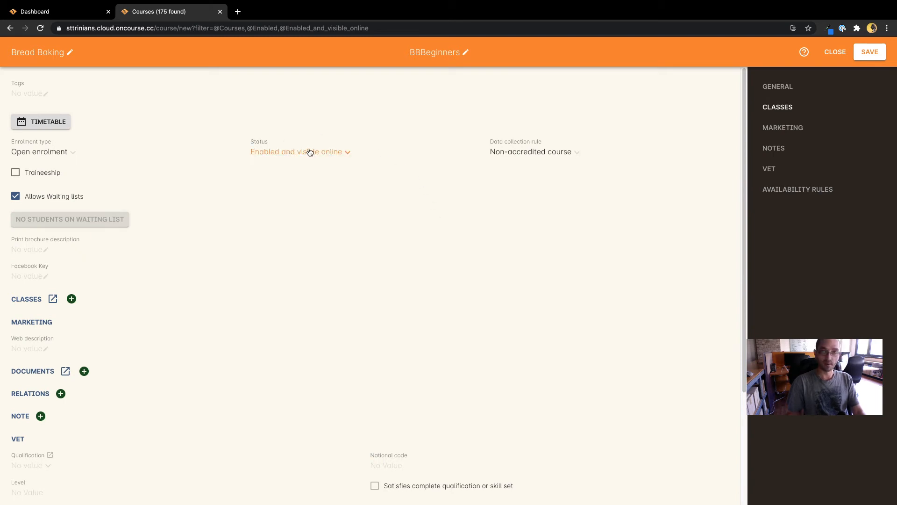
scroll(327, 164, down, 3)
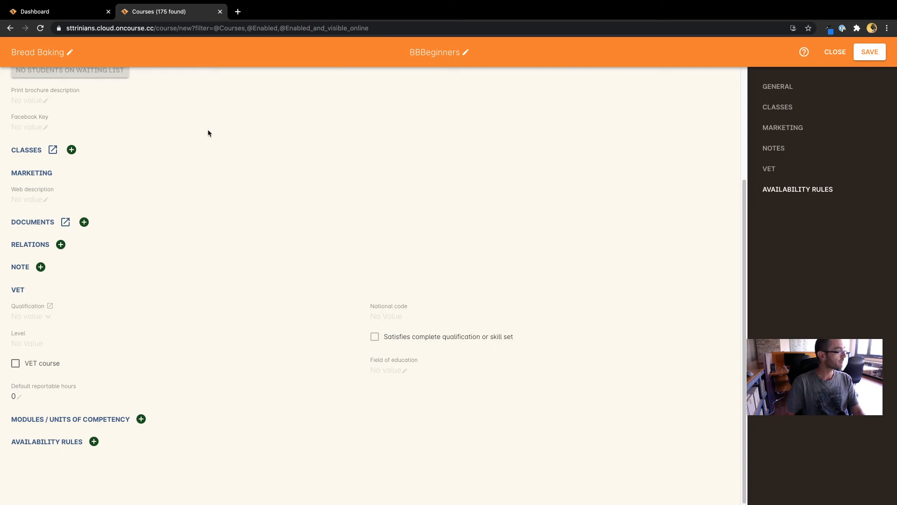
scroll(234, 204, up, 3)
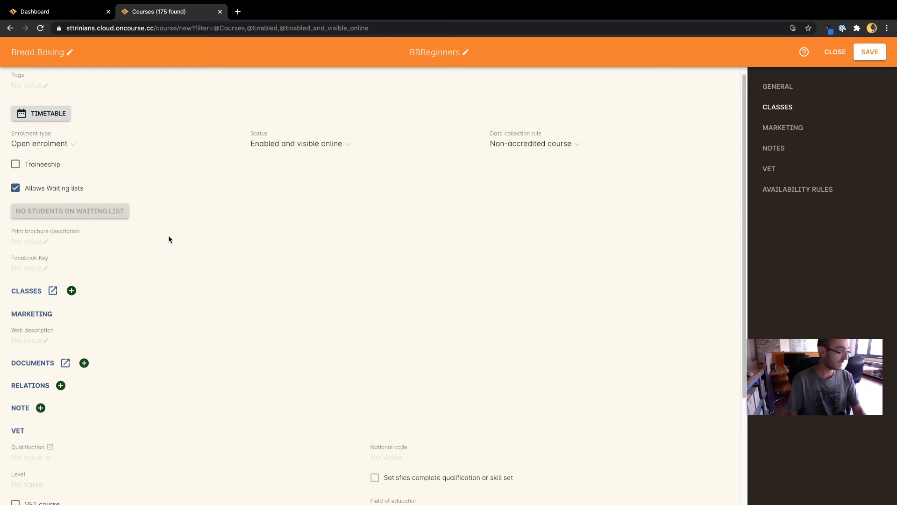
Enter the course's web description as "Learn to bake bread along with one of the best bakers in all the land!"
scroll(167, 236, down, 3)
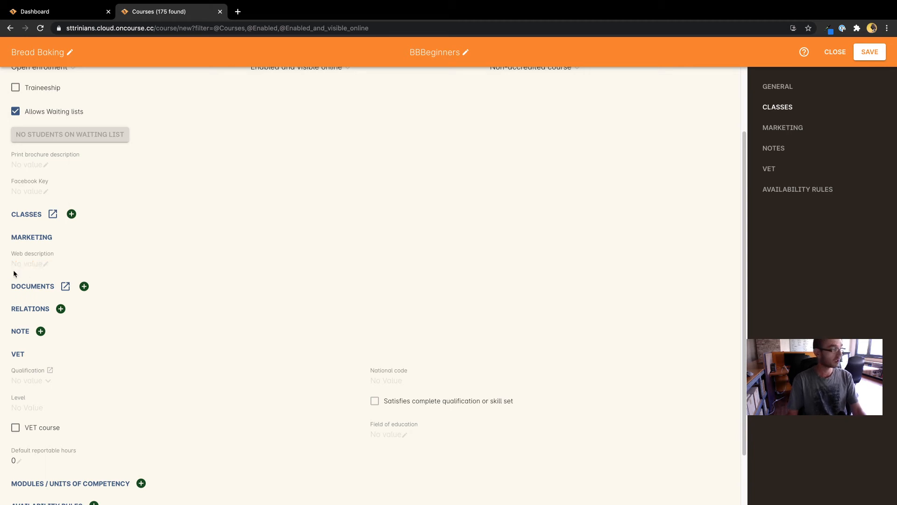
click(26, 264)
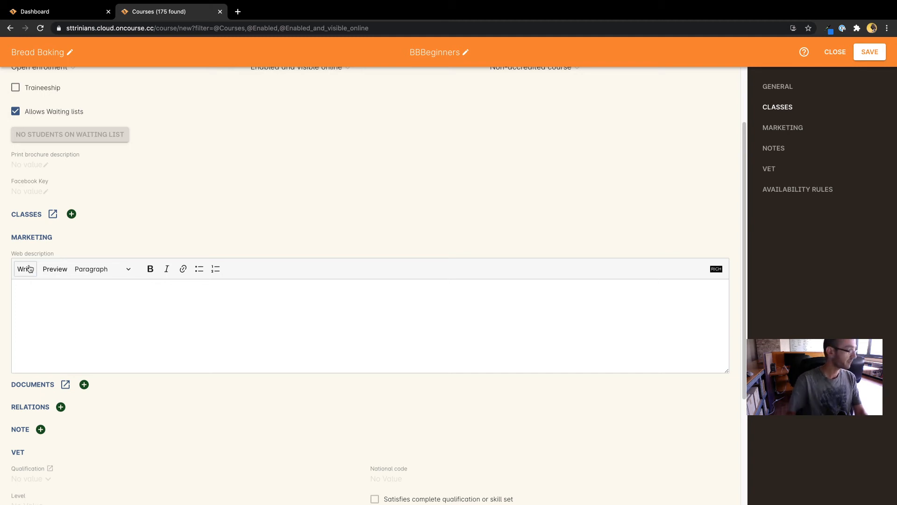
click(104, 327)
text(L)
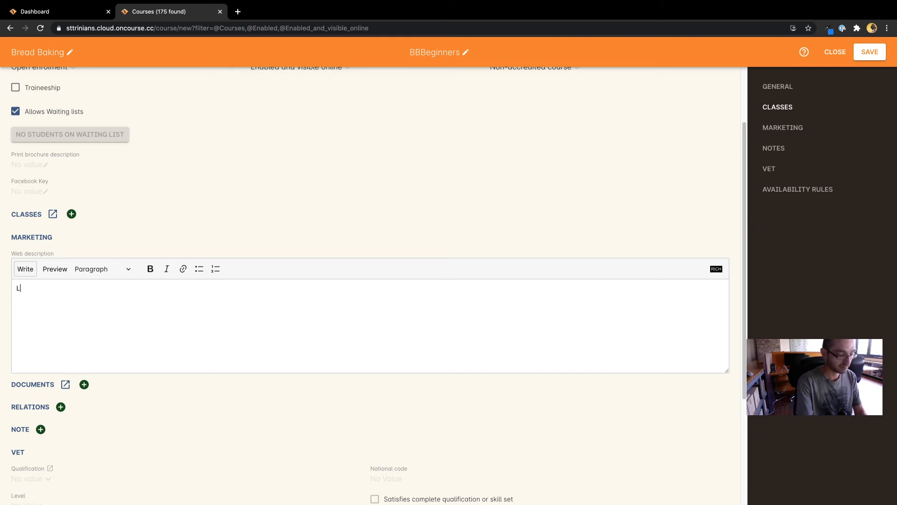
text(earn to bake bread )
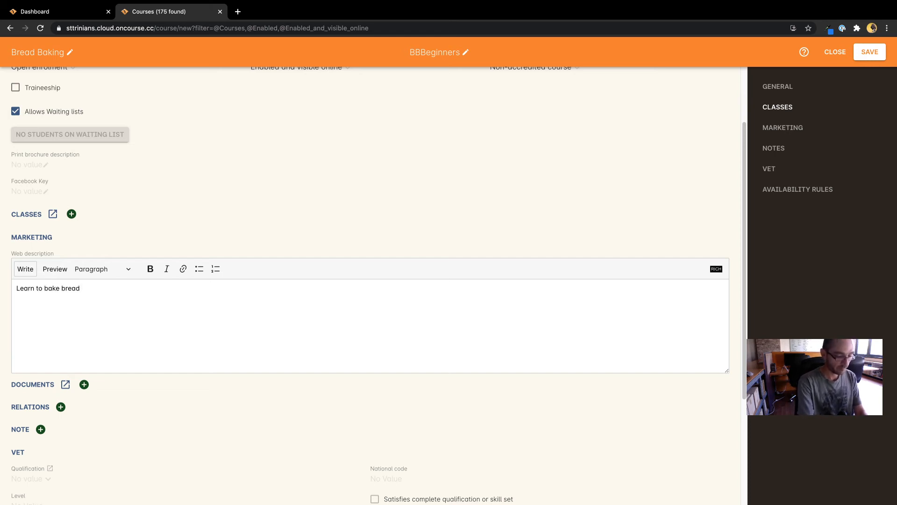
text(along with o)
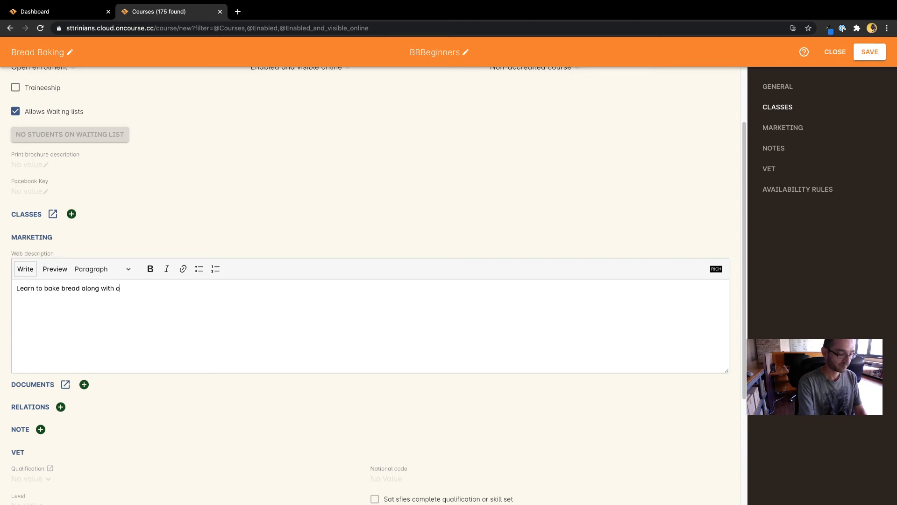
text(ne of the best baer)
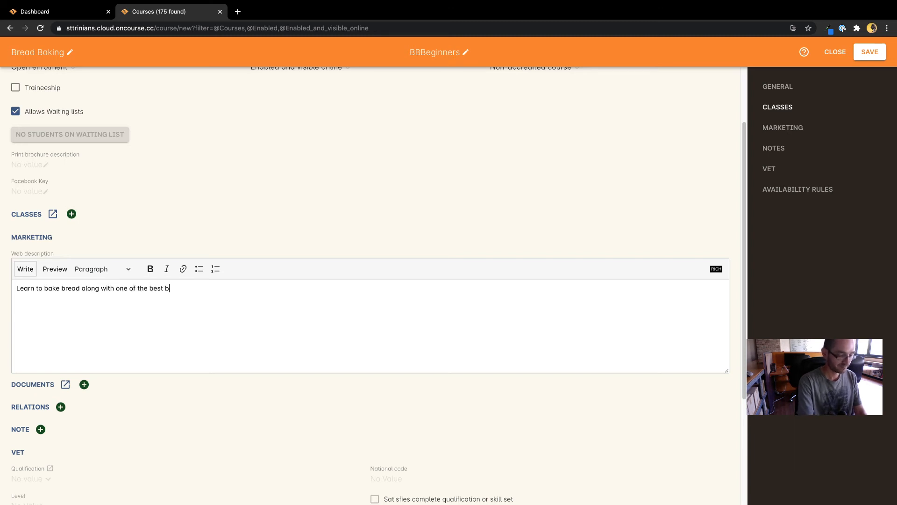
key(BackSpace)
text(kers )
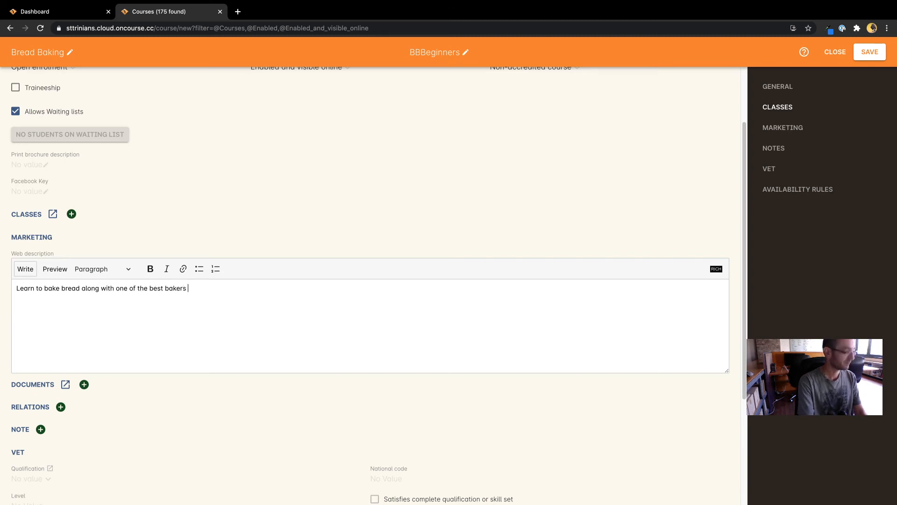
text(in all the land!)
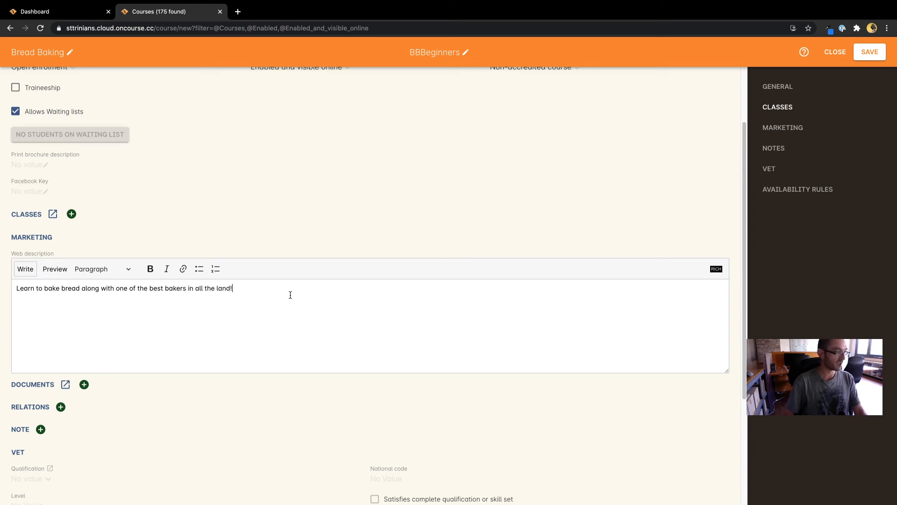
scroll(178, 237, down, 4)
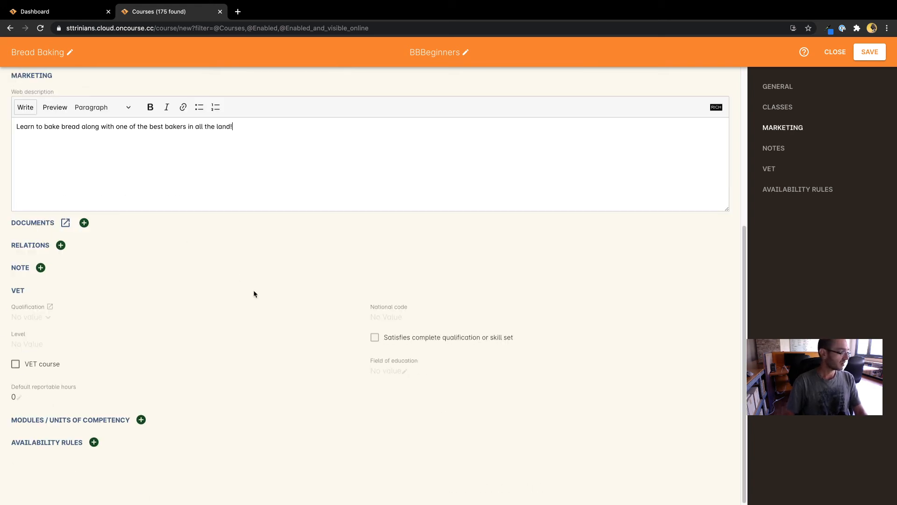
scroll(257, 294, up, 2)
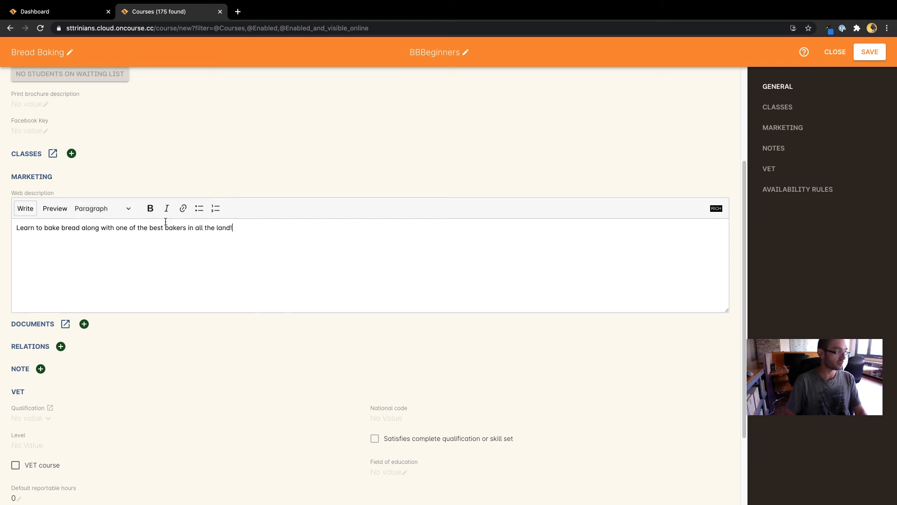
click(173, 329)
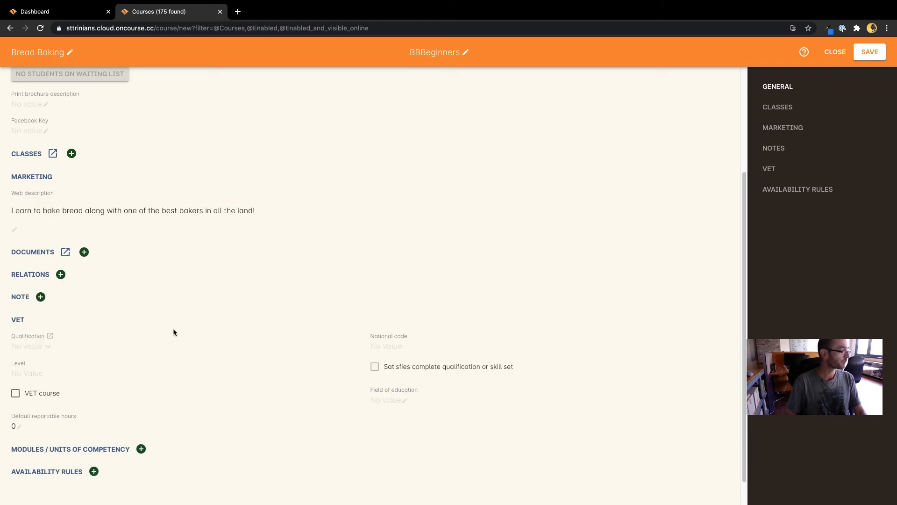
Review the rest of the course form and save the new Bread Baking course
scroll(173, 328, down, 1)
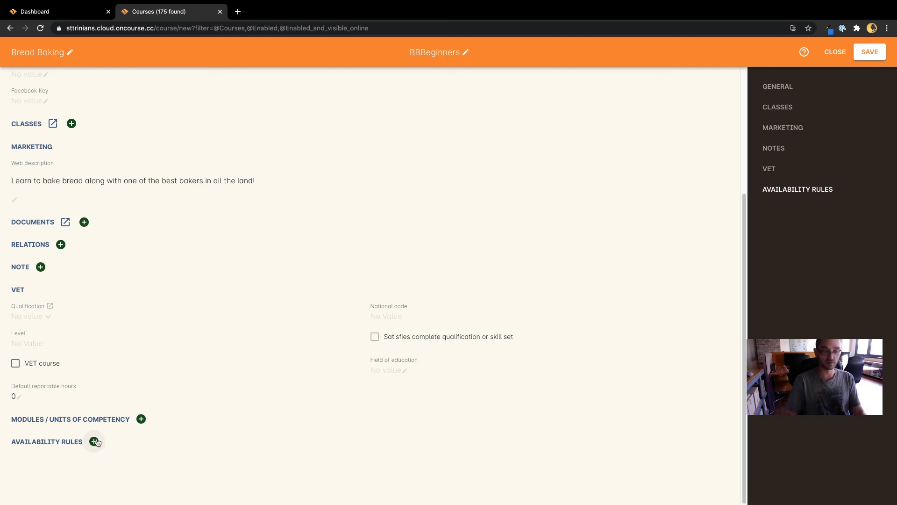
scroll(284, 273, up, 4)
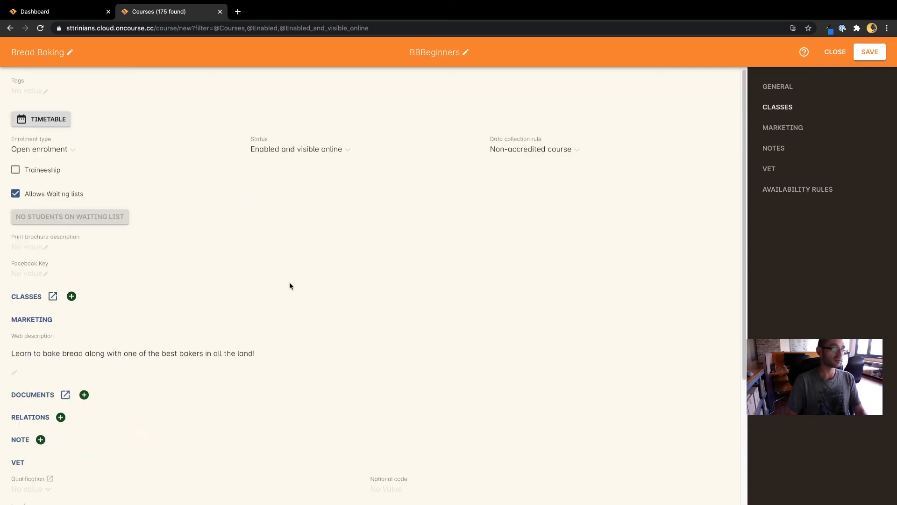
click(874, 56)
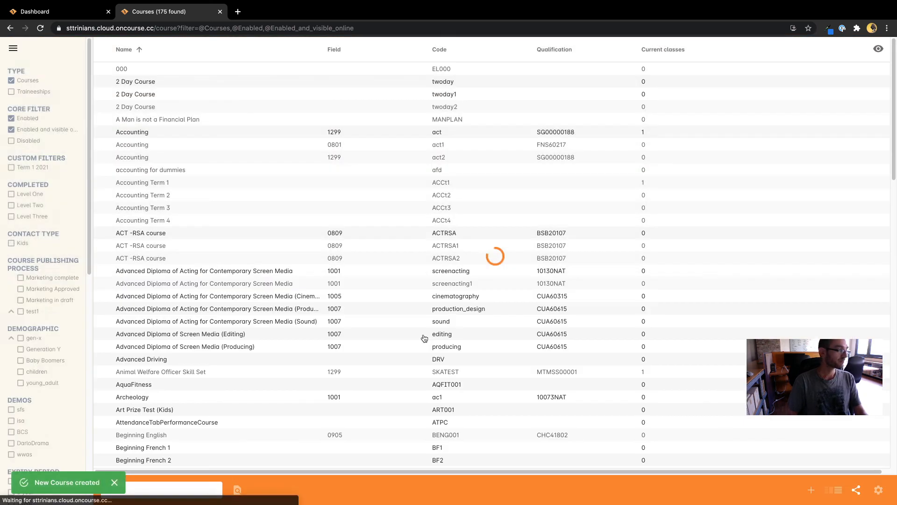
Find the Bread Baking course in the course list and select it
scroll(352, 301, down, 3)
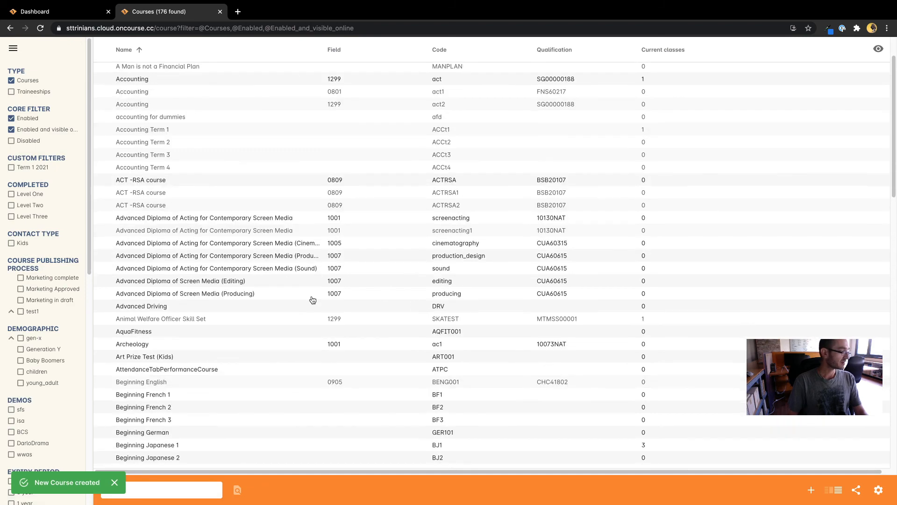
scroll(313, 298, down, 1)
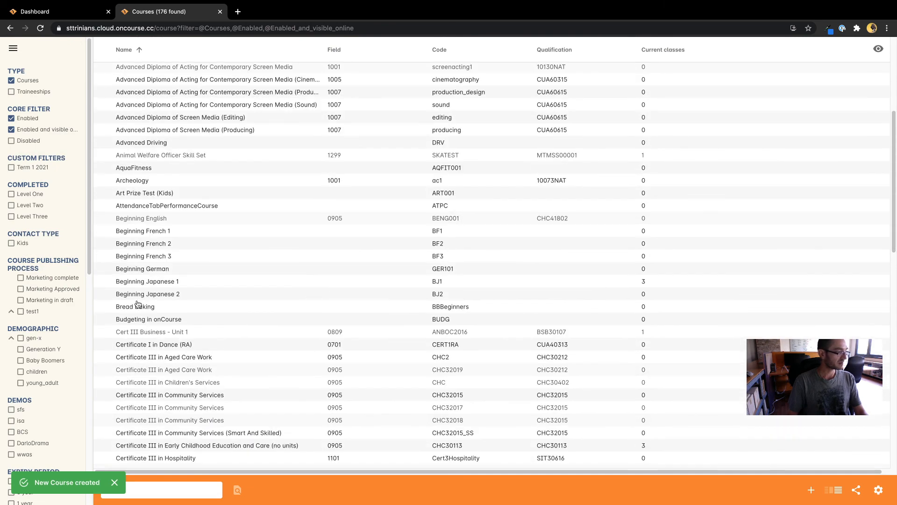
click(178, 312)
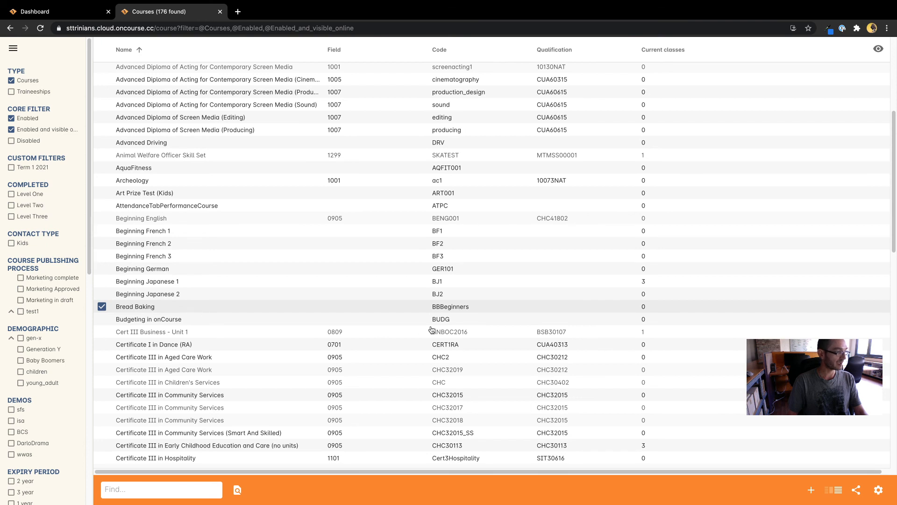